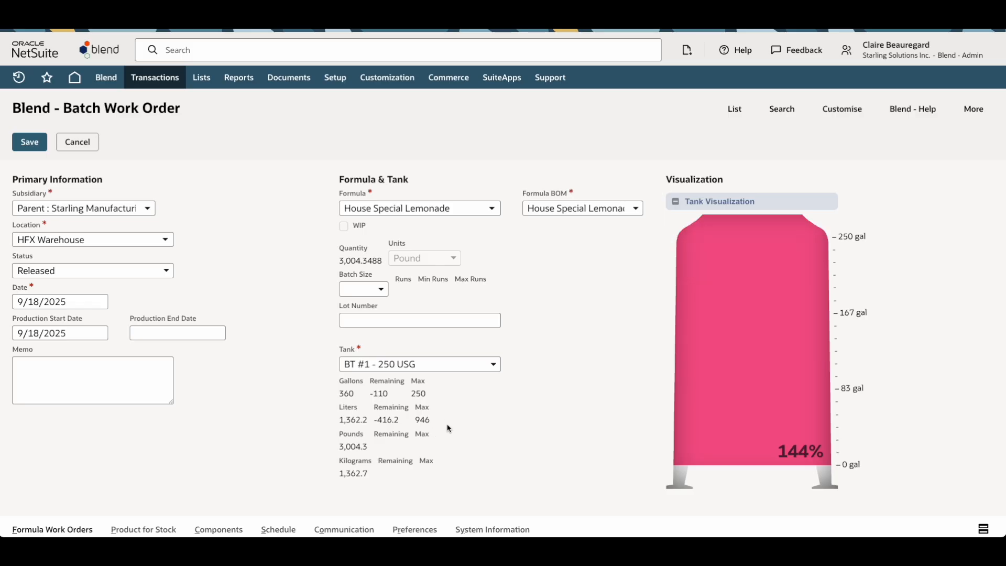
Assign tank BT #2 - 1,500 USG to the batch and include formula work order WO-00436
click(494, 365)
click(419, 420)
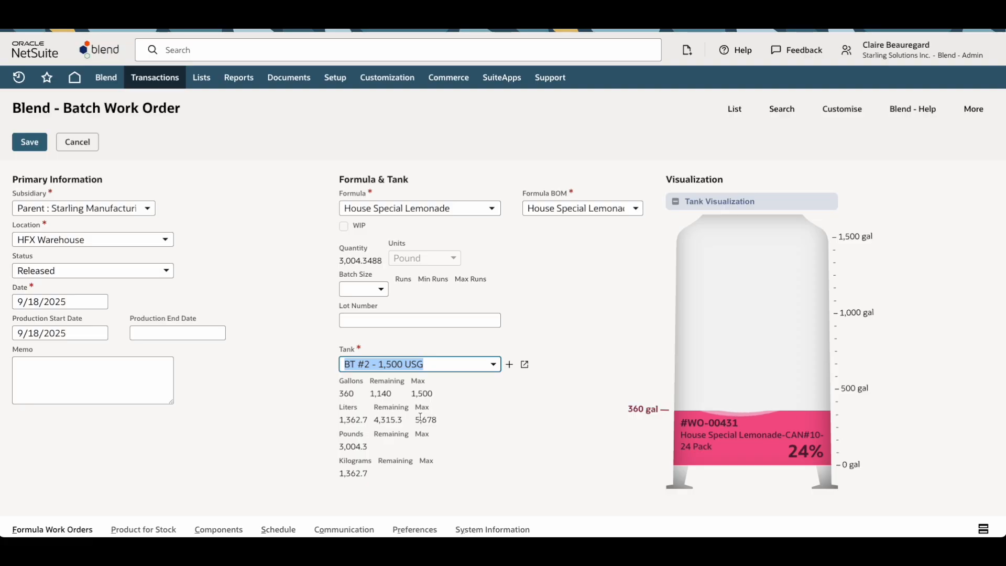
scroll(421, 418, down, 3)
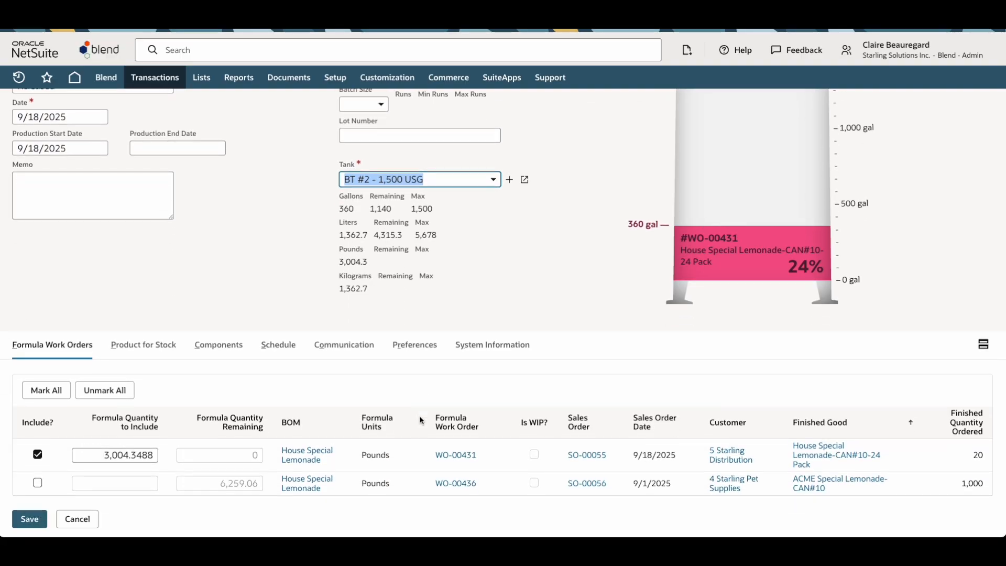
click(38, 484)
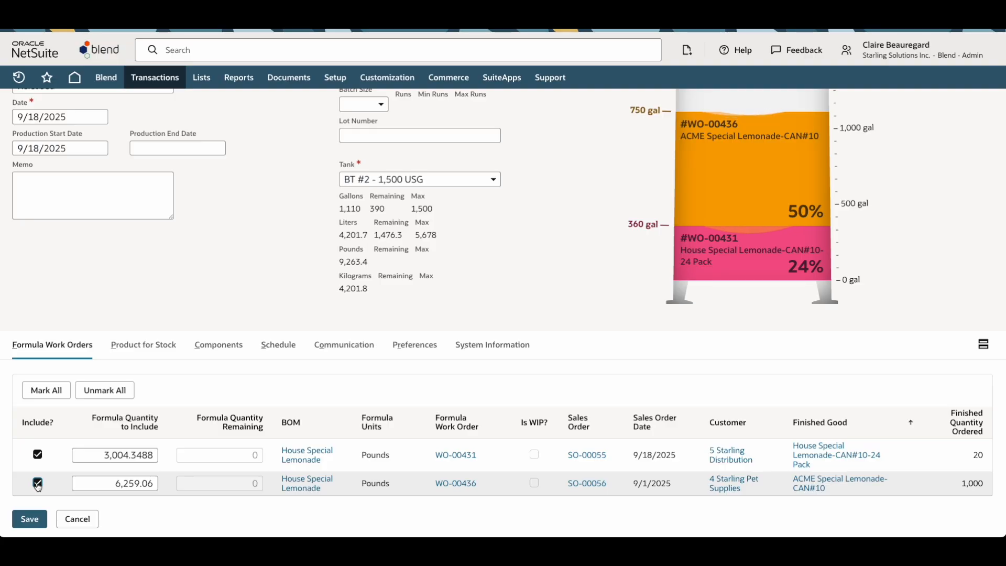
Add 1,000 House Special Lemonade 1L bottles for stock and fill the remaining tank capacity with bulk House Special Lemonade
click(139, 346)
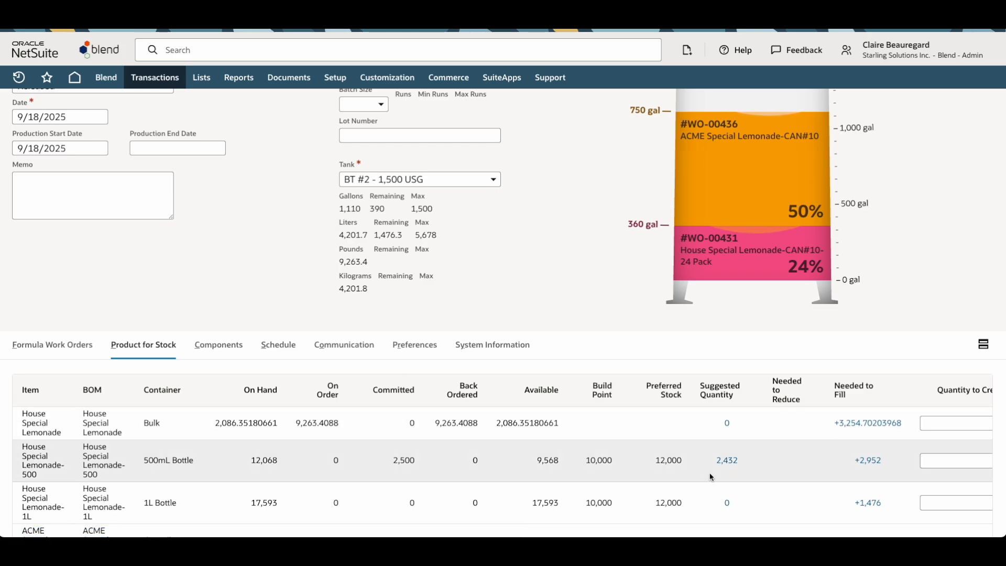
scroll(747, 471, down, 3)
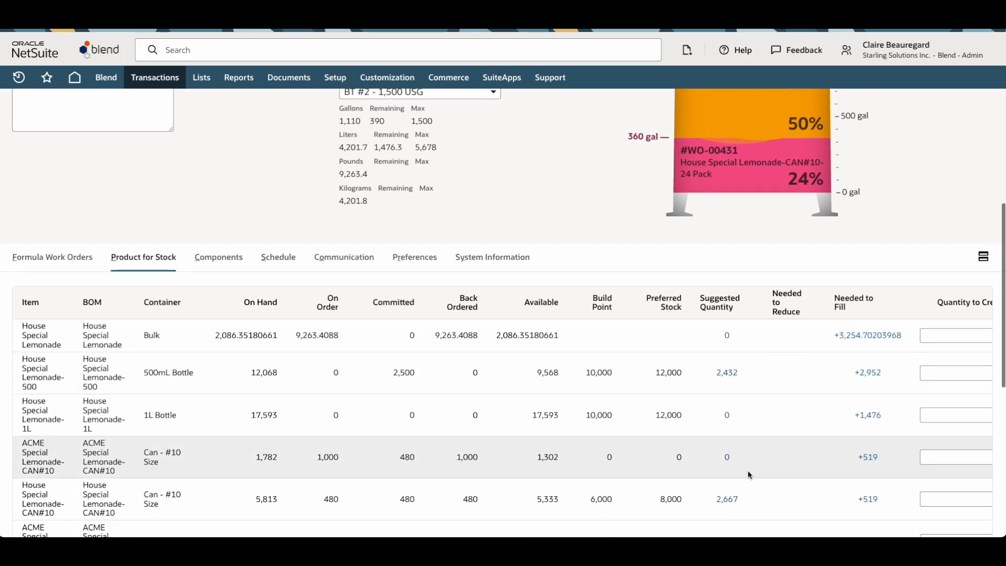
scroll(749, 474, down, 2)
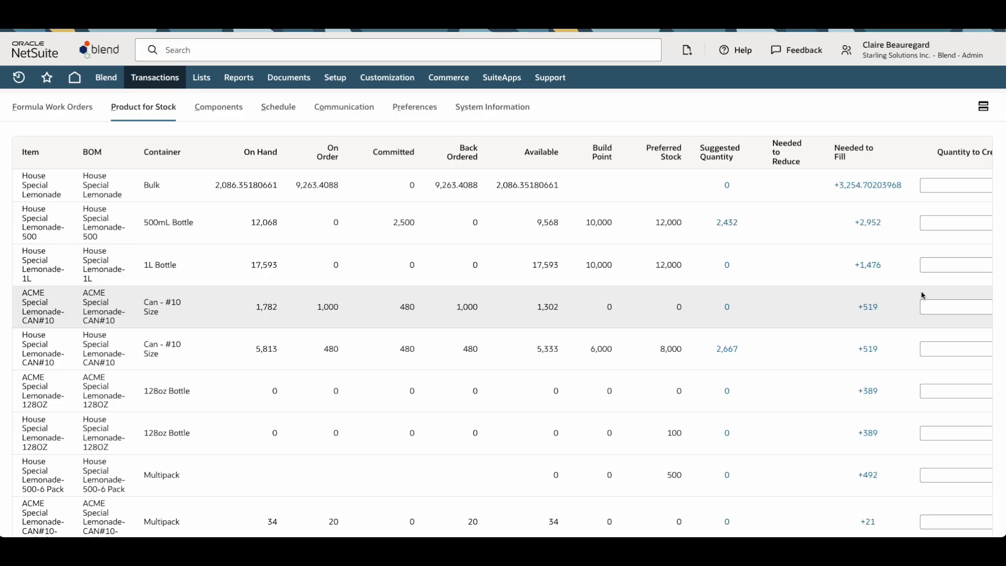
click(944, 261)
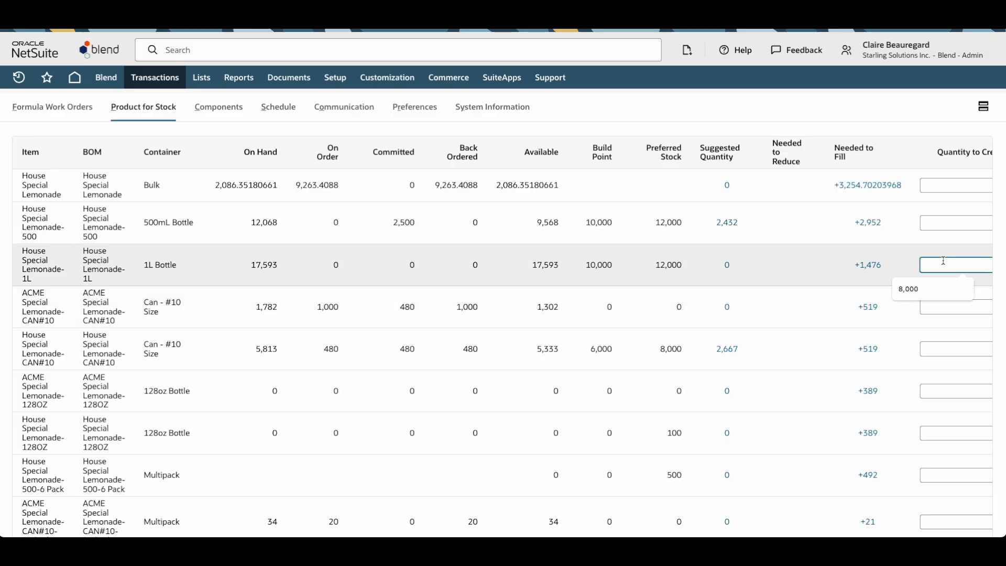
text(1,0)
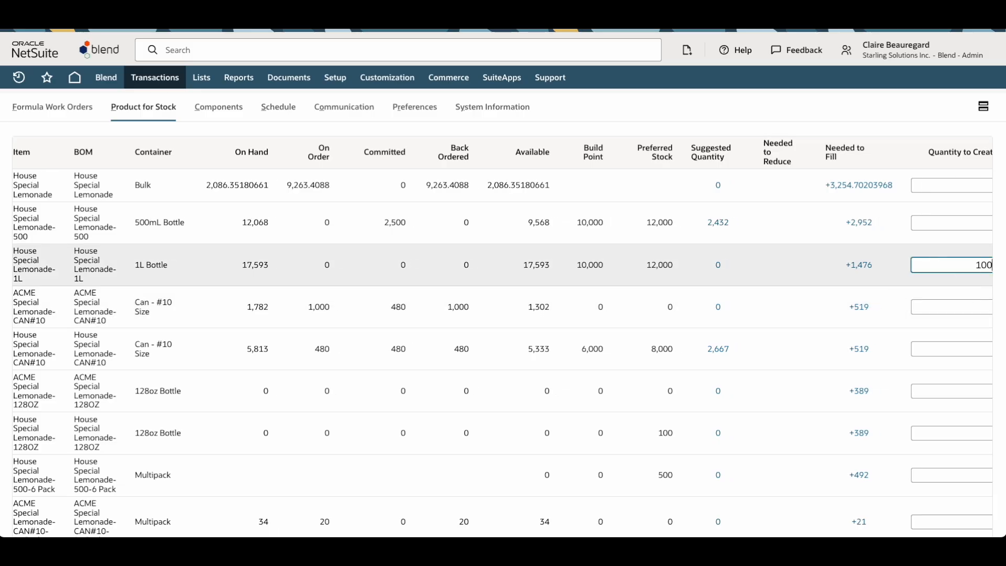
text(00)
key(Tab)
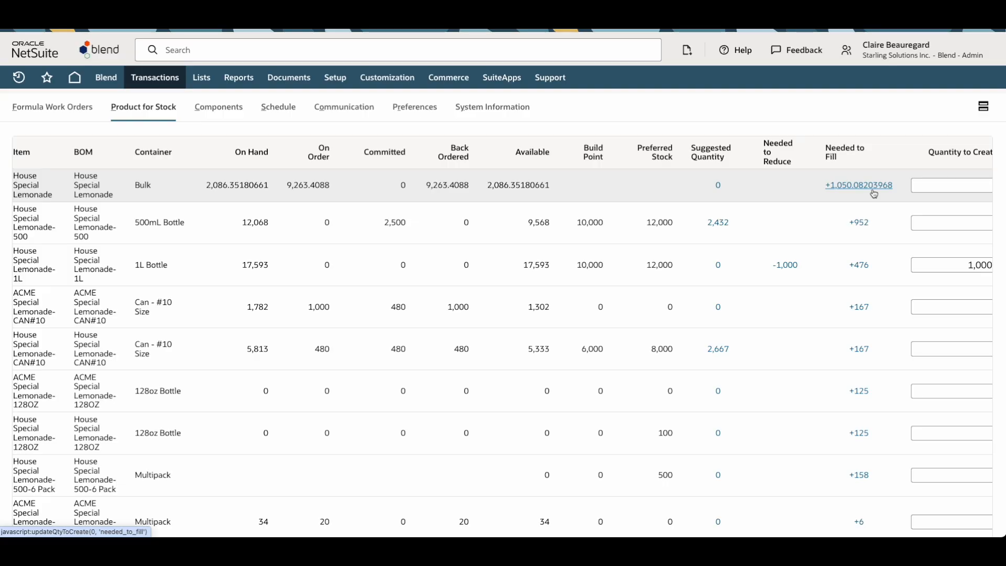
click(874, 192)
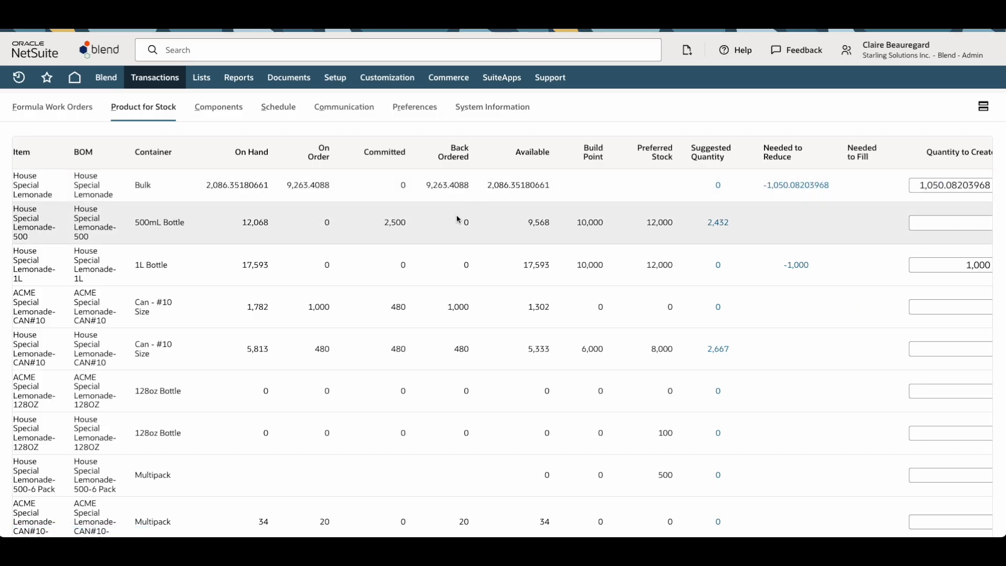
Change the tank to Multi Run Mixer and try batch sizes 100, 200 and 500
scroll(457, 216, up, 5)
scroll(457, 219, up, 3)
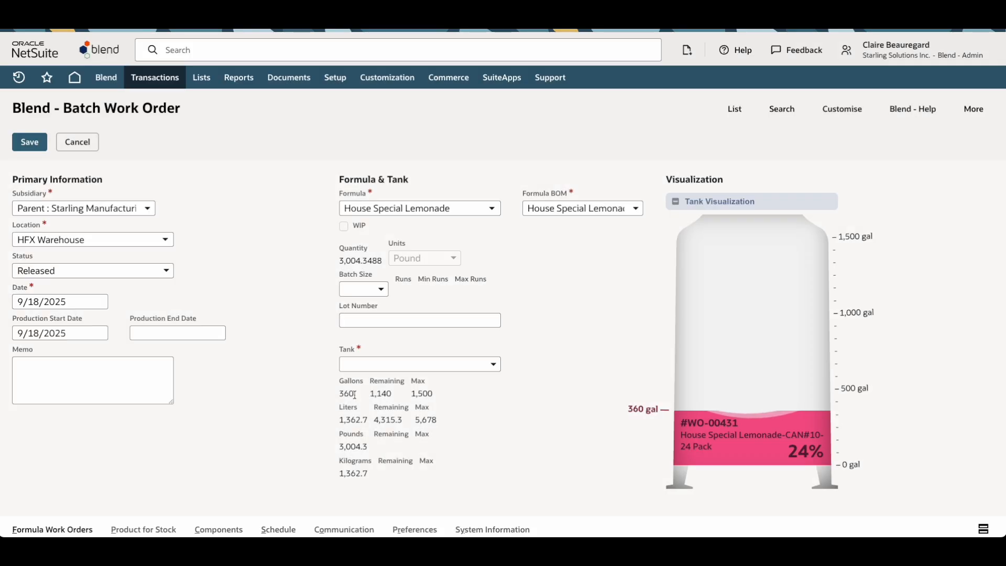
click(493, 365)
click(403, 472)
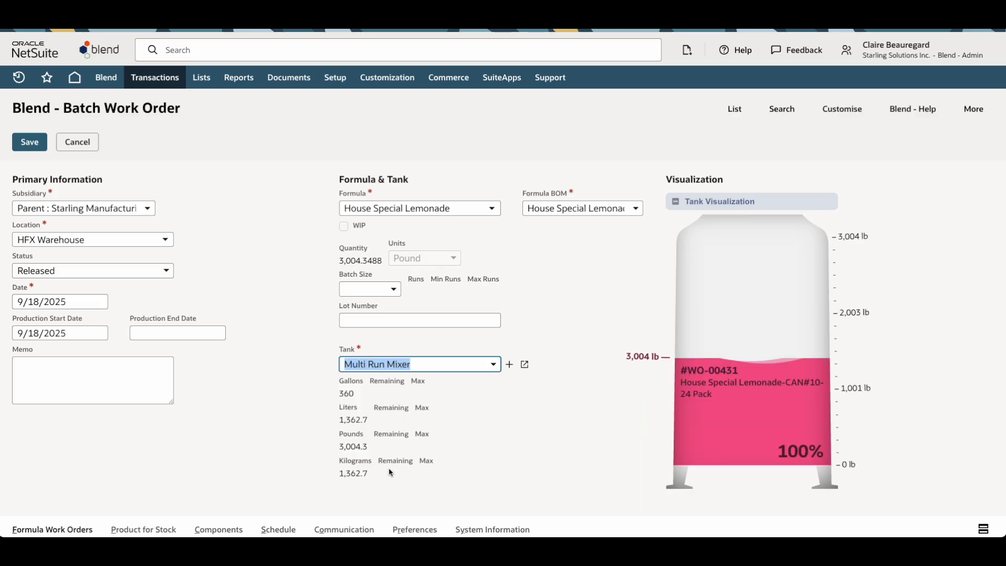
click(396, 290)
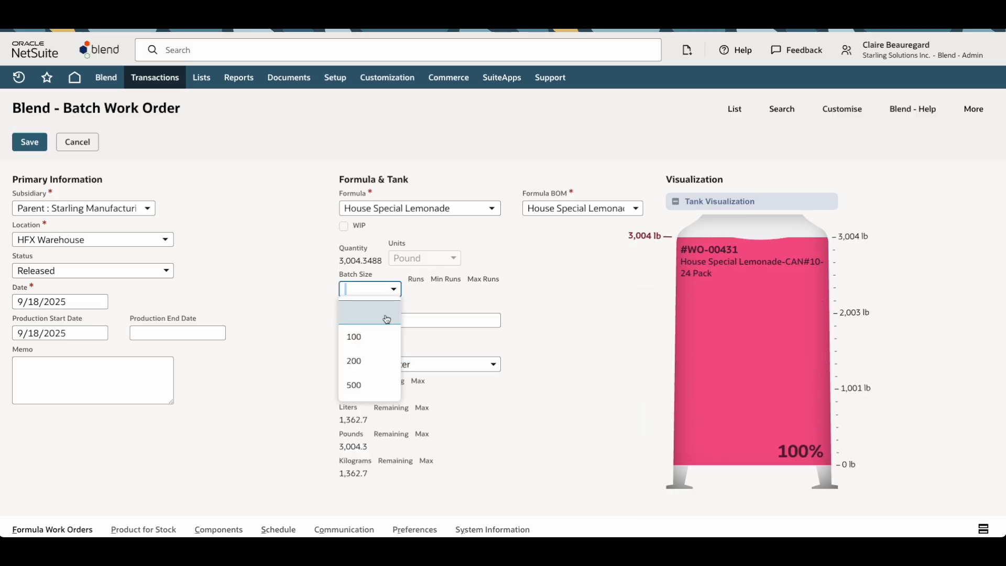
click(385, 337)
click(397, 290)
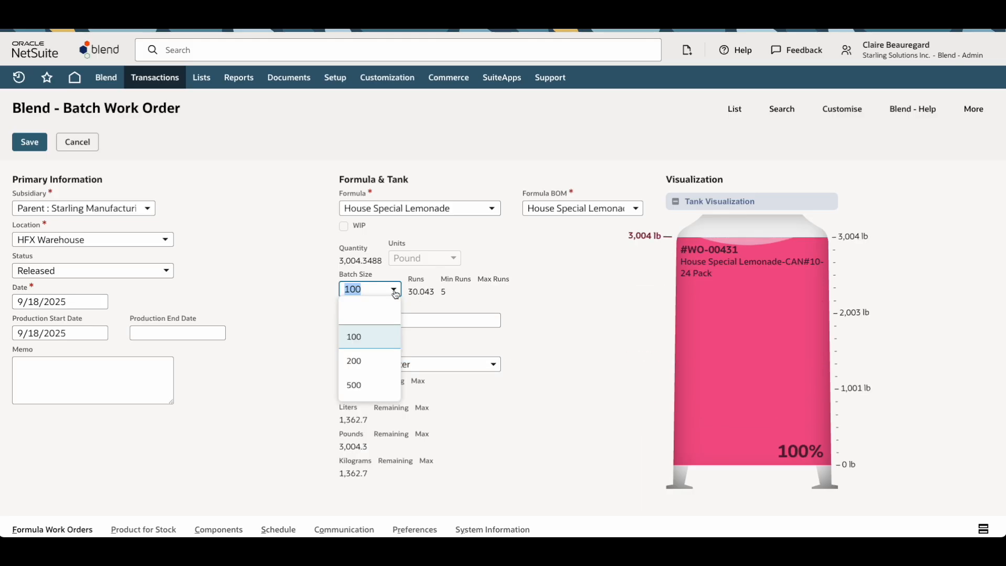
click(362, 359)
click(397, 289)
click(367, 385)
Review the stock products that can be added to the multi-run batch
scroll(362, 443, down, 1)
scroll(362, 443, down, 3)
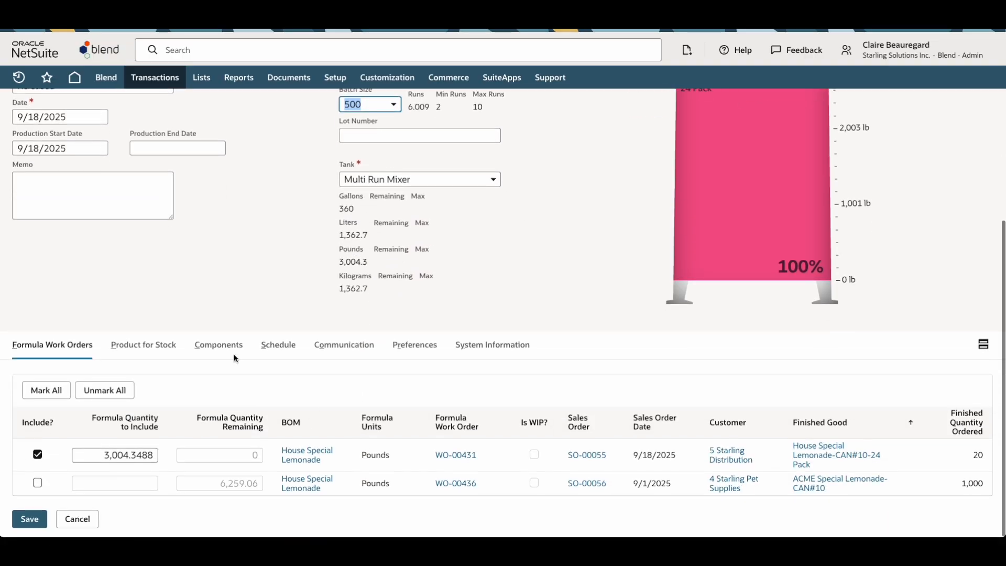
click(149, 345)
click(849, 423)
Read the field help for the WIP option under Formula & Tank
scroll(541, 277, up, 5)
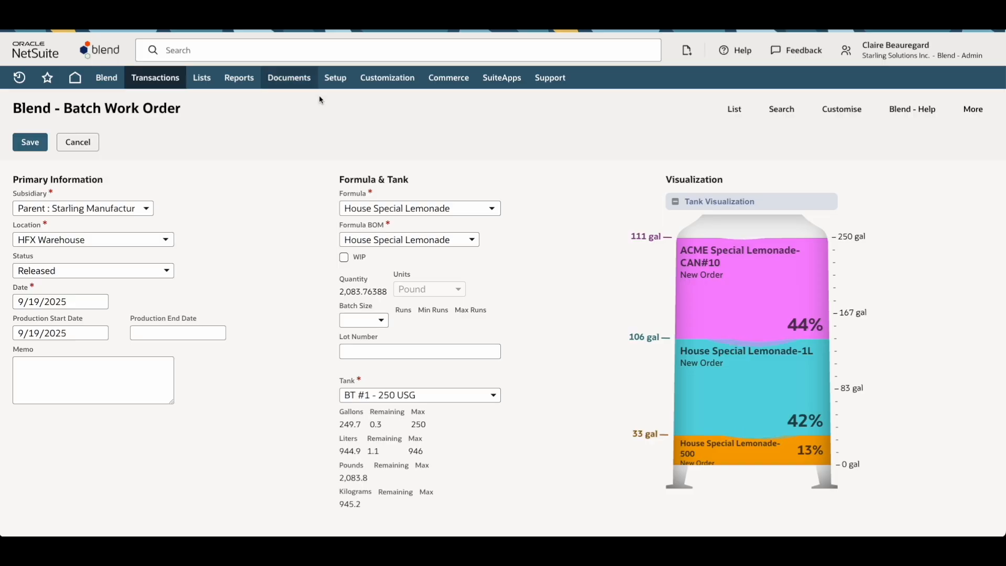
click(361, 257)
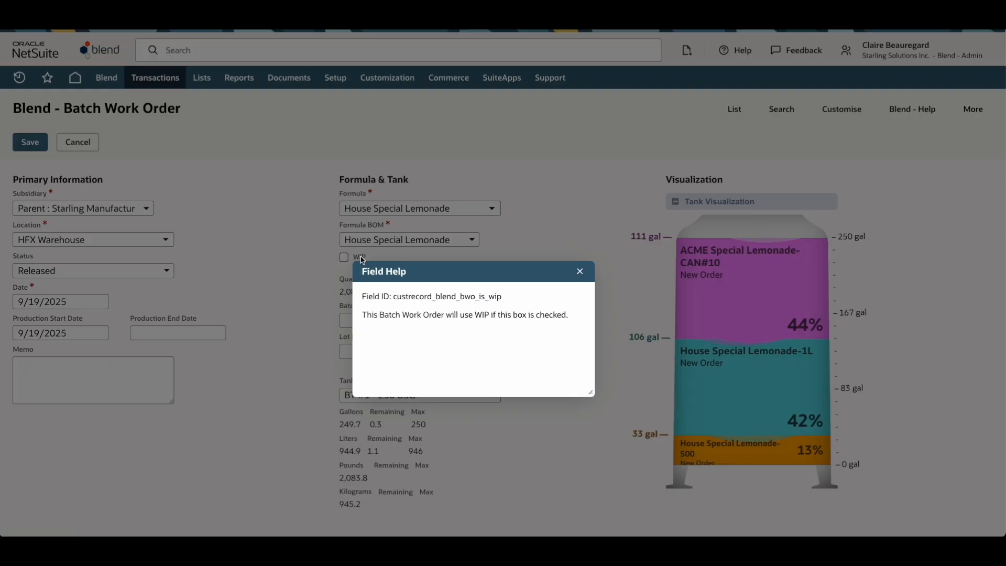
click(581, 272)
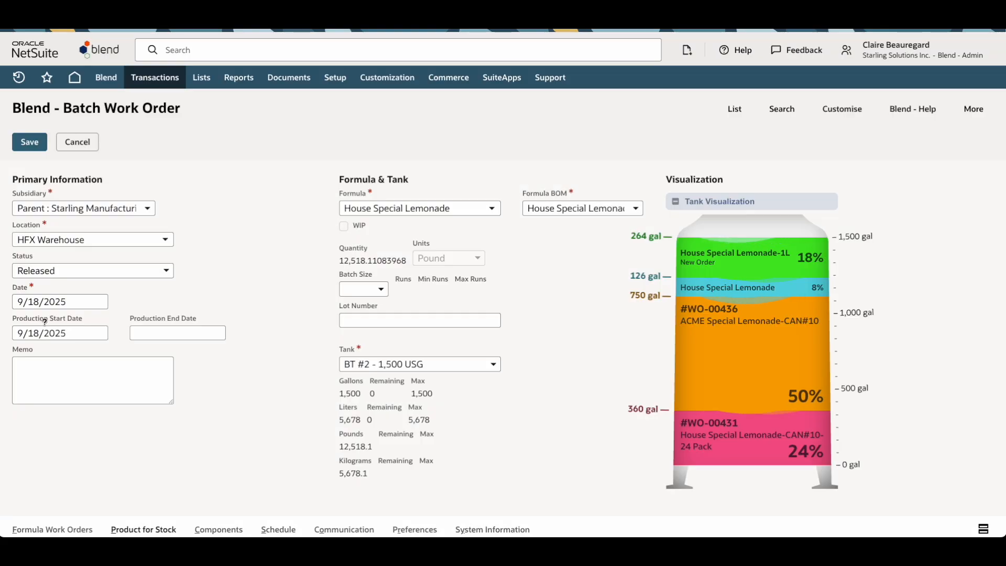
Set the production start date to 9/22/2025 and enter the memo "Critical order for customer ABC included in this work order."
click(117, 333)
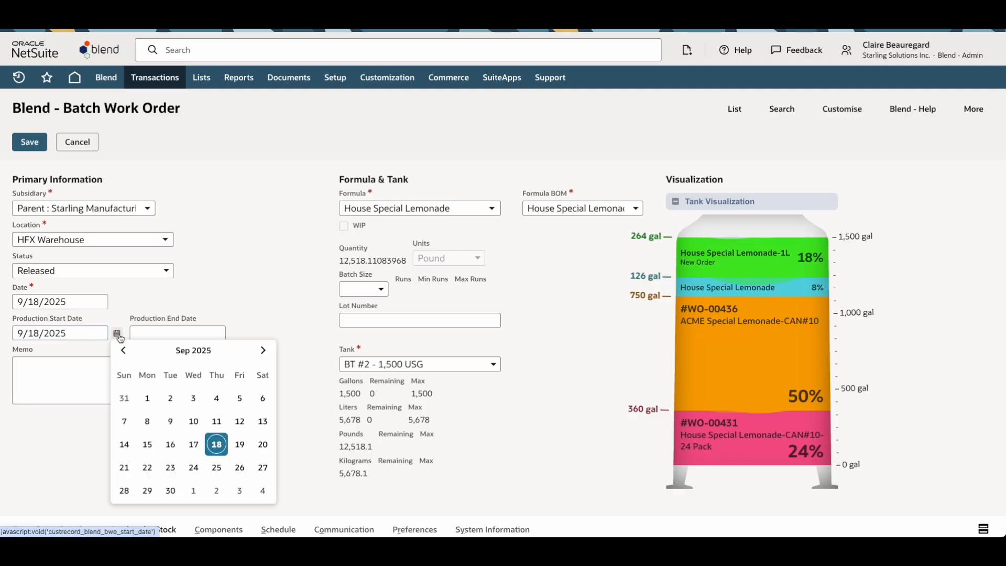
click(146, 468)
click(92, 377)
text(Critical order for customer ABC inclu)
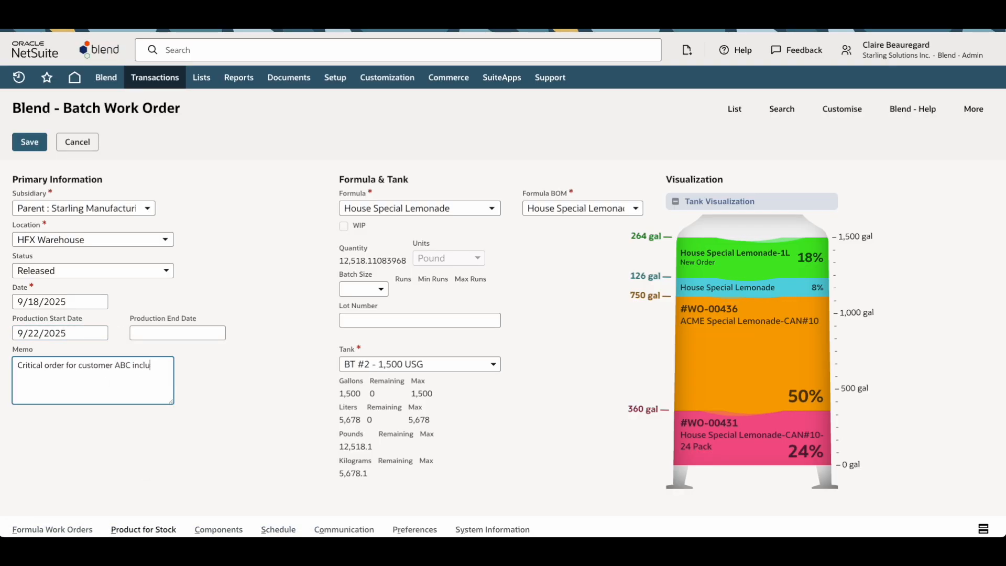
text(ded in this work order.)
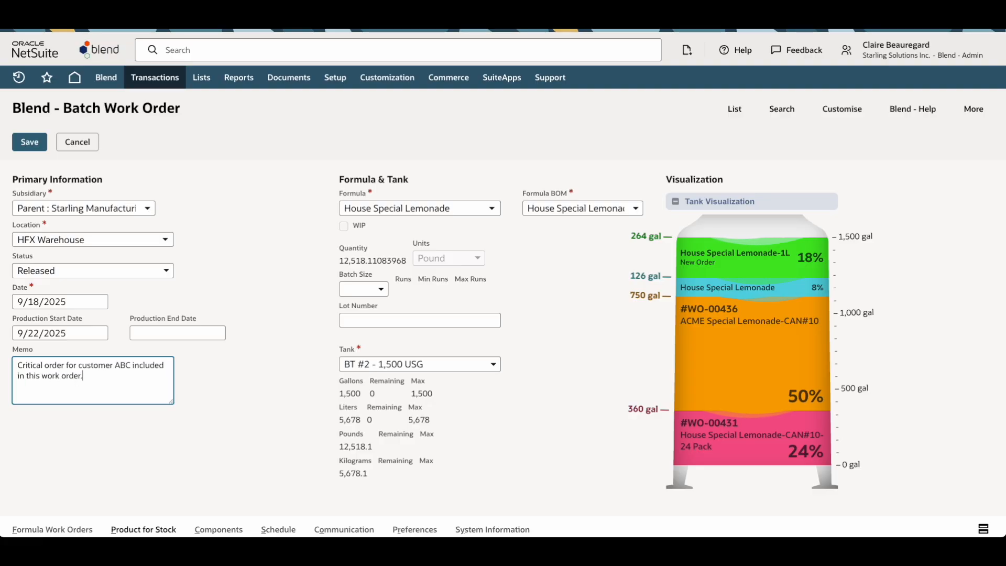
Set the lot number to DEMO123 and save the batch work order
click(350, 323)
text(Dem)
key(Down)
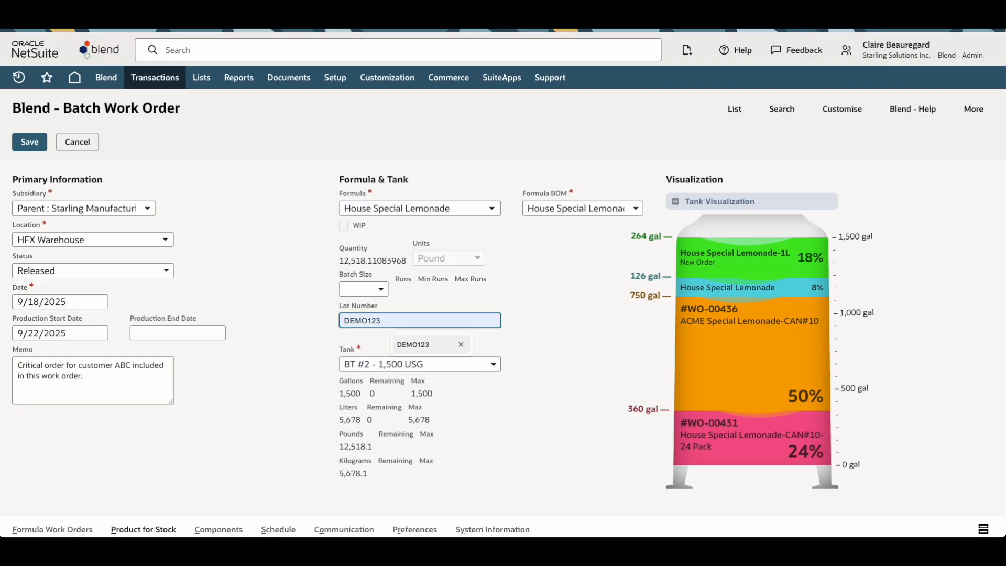
key(Return)
click(29, 142)
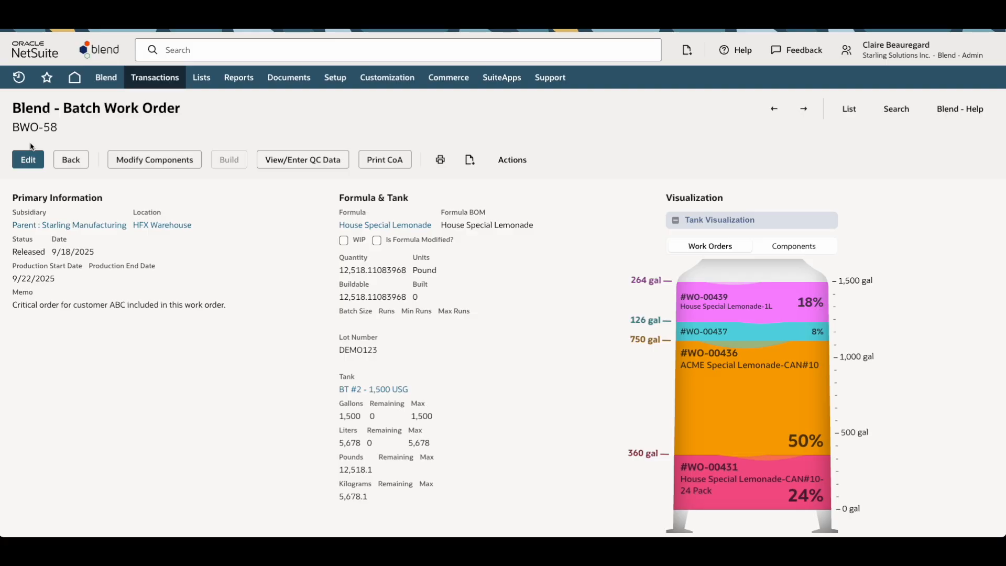
Modify the batch's formula components to 1,500 gallons of distilled water, 65 gallons of lemon concentrate and 81 pounds of cane sugar
scroll(70, 374, down, 6)
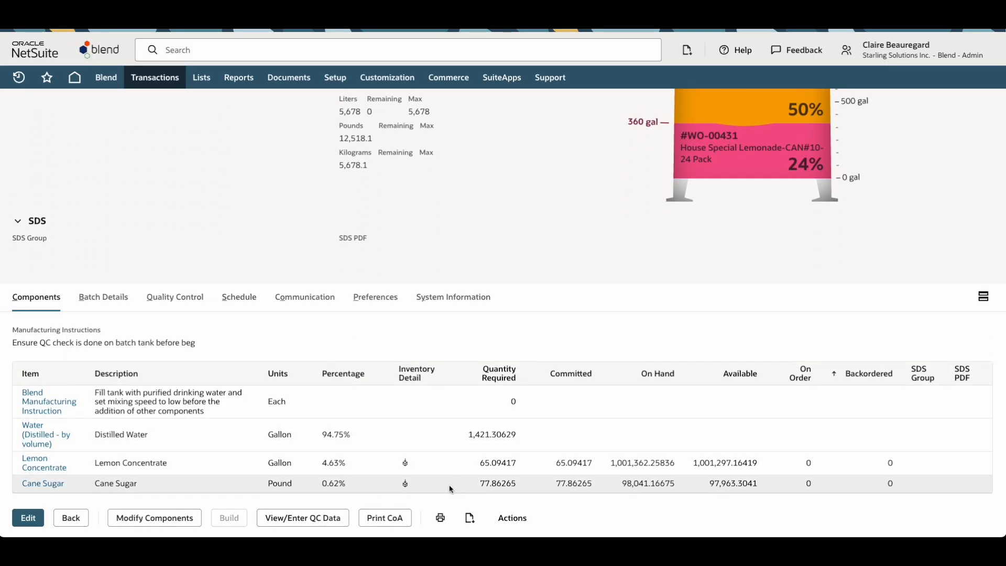
scroll(470, 469, up, 6)
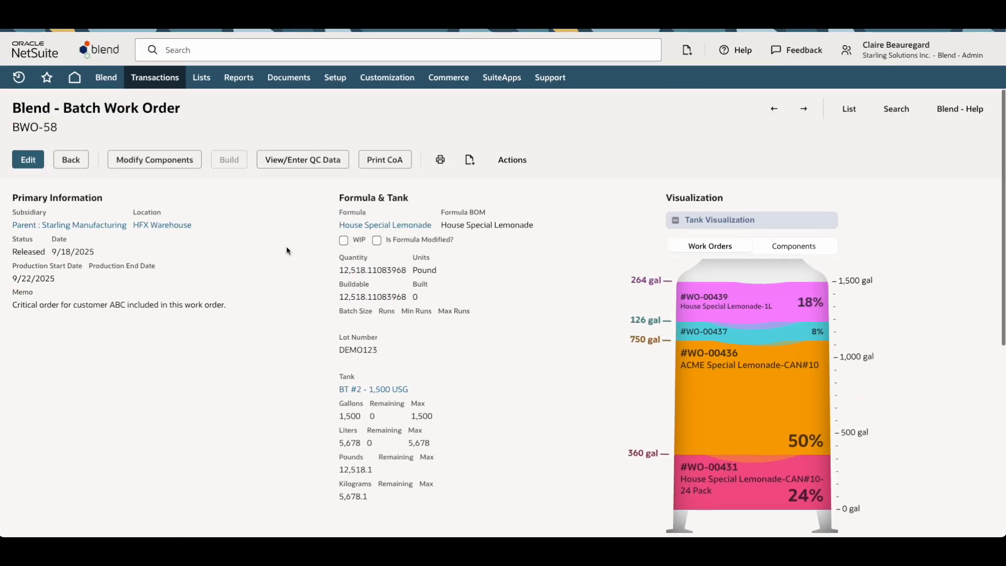
click(152, 159)
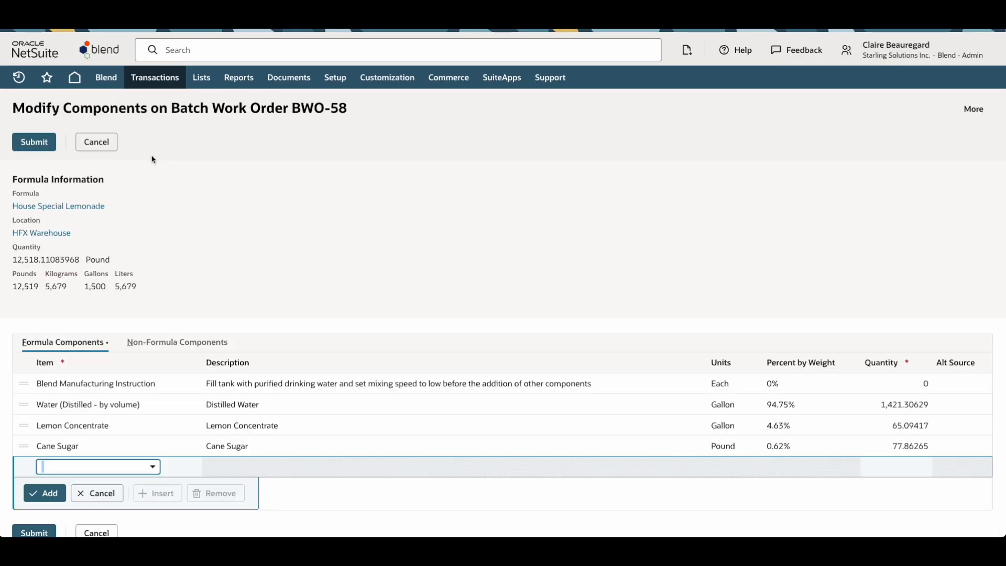
click(905, 404)
text(1500)
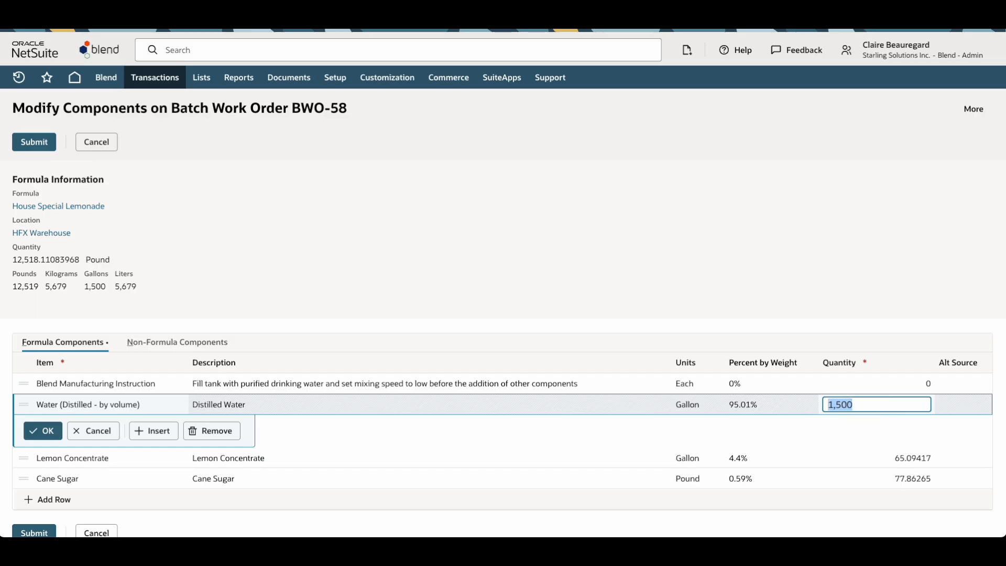
click(920, 456)
text(65)
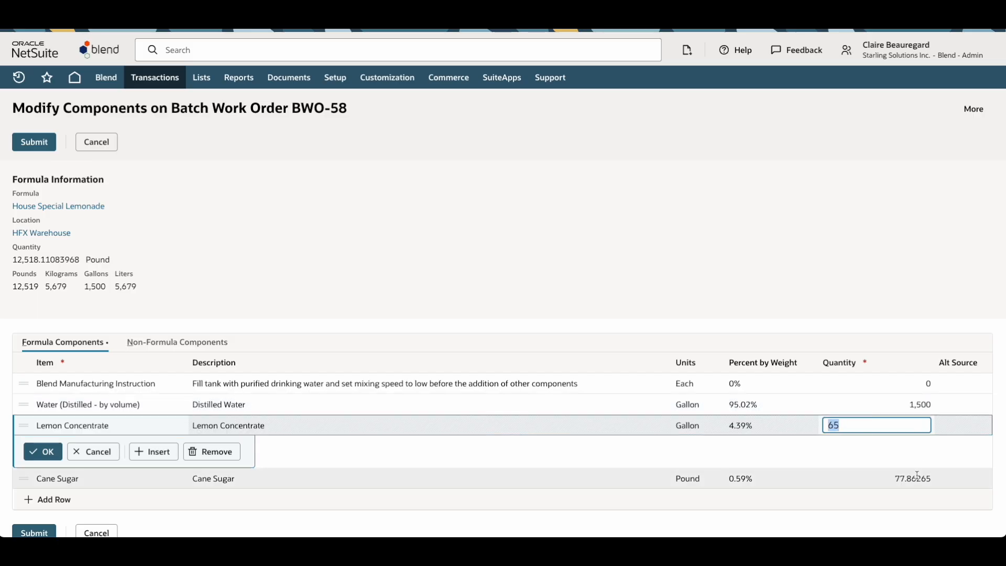
click(912, 478)
text(81)
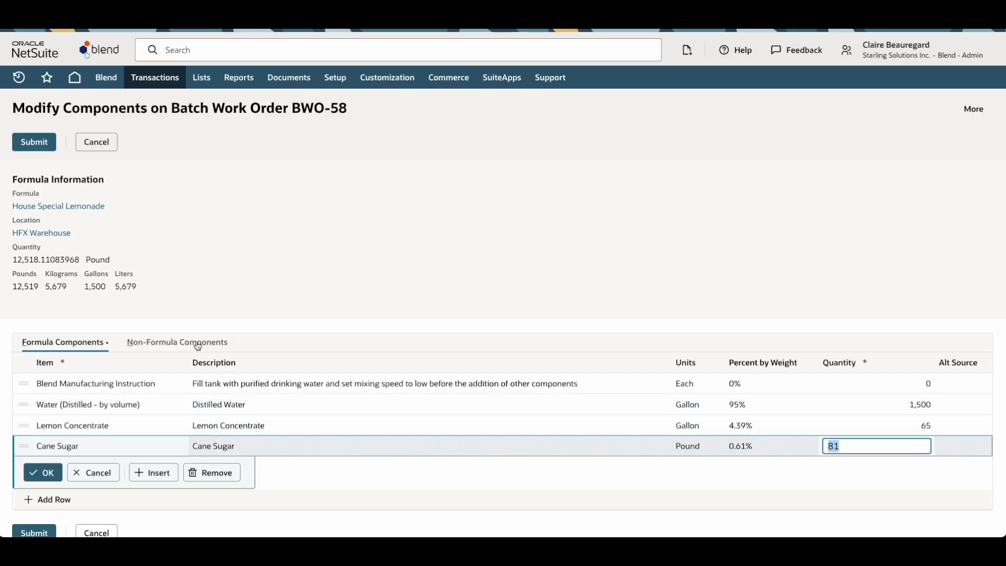
Add Batch Labor as a non-formula component with a total quantity of 90 minutes and submit the component changes
click(198, 345)
click(151, 382)
text(Batch Labor)
key(Tab)
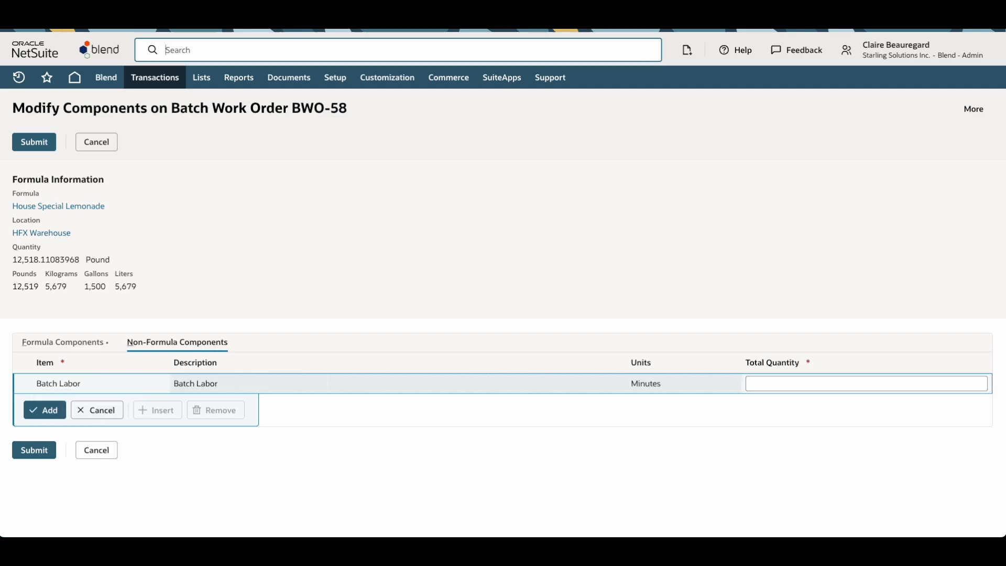
click(769, 379)
text(90)
click(45, 410)
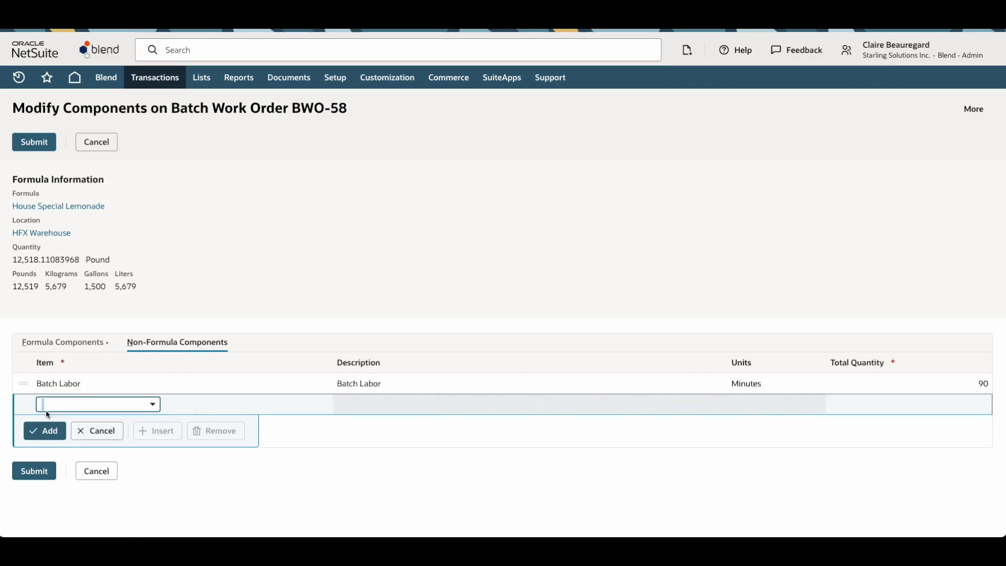
click(34, 141)
Allocate 65 gallons from lot XY0335 in the Lemon Concentrate inventory detail and save it
scroll(139, 386, down, 6)
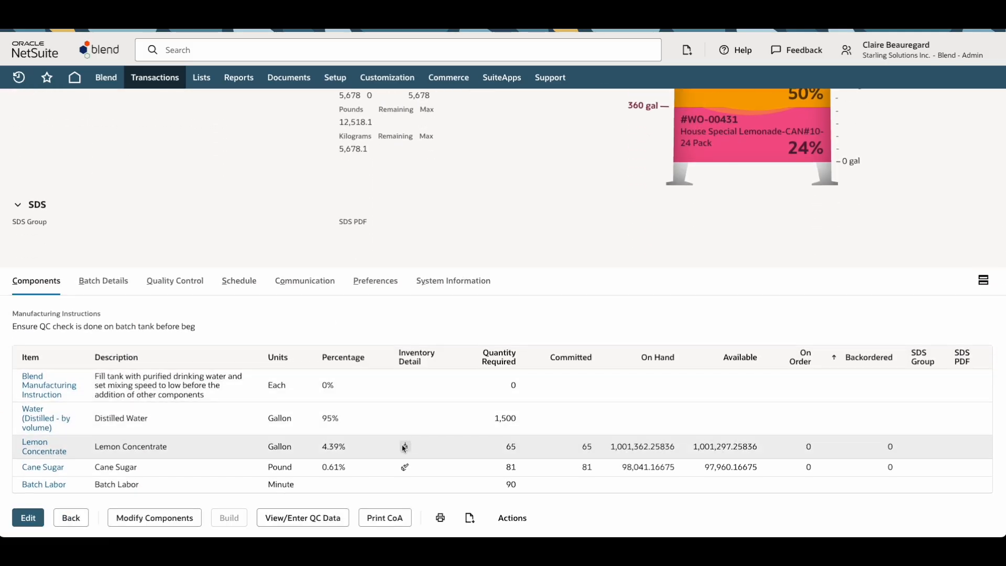
click(405, 446)
click(419, 333)
click(388, 247)
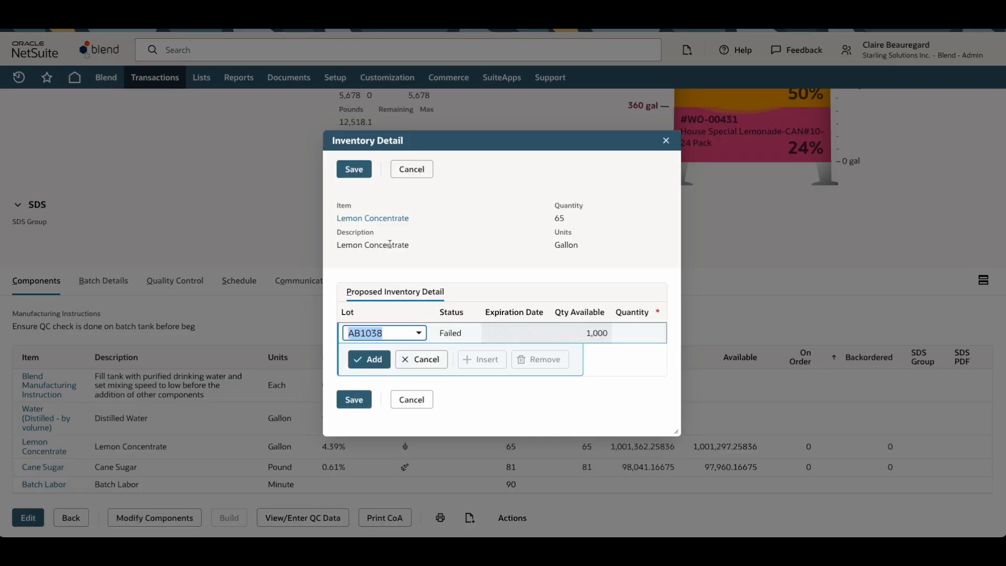
click(419, 333)
click(388, 318)
click(418, 334)
click(388, 294)
key(Tab)
text(65)
key(Return)
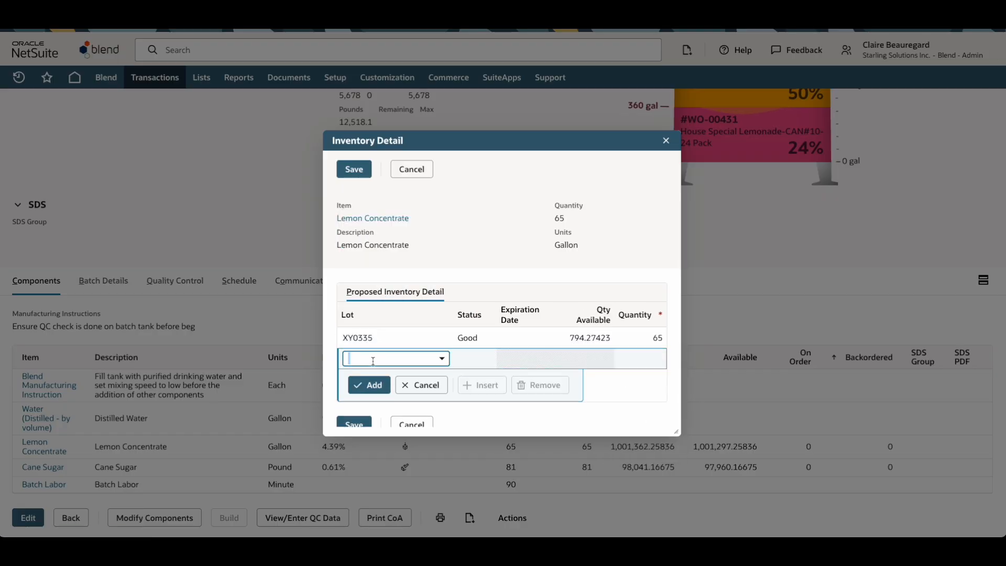
click(355, 424)
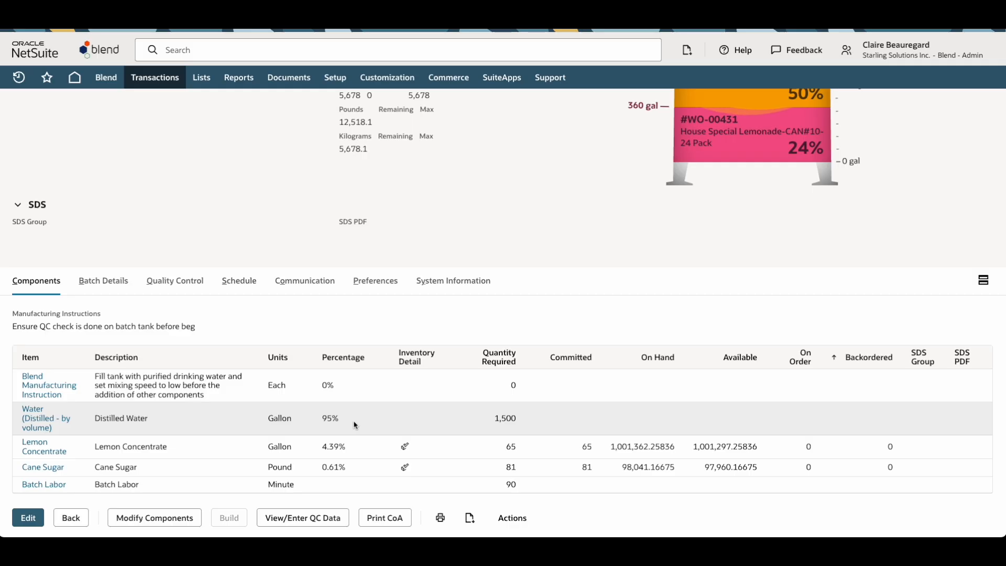
Review the batch details and schedule of the batch work order, including the breakdown of its total time
click(116, 282)
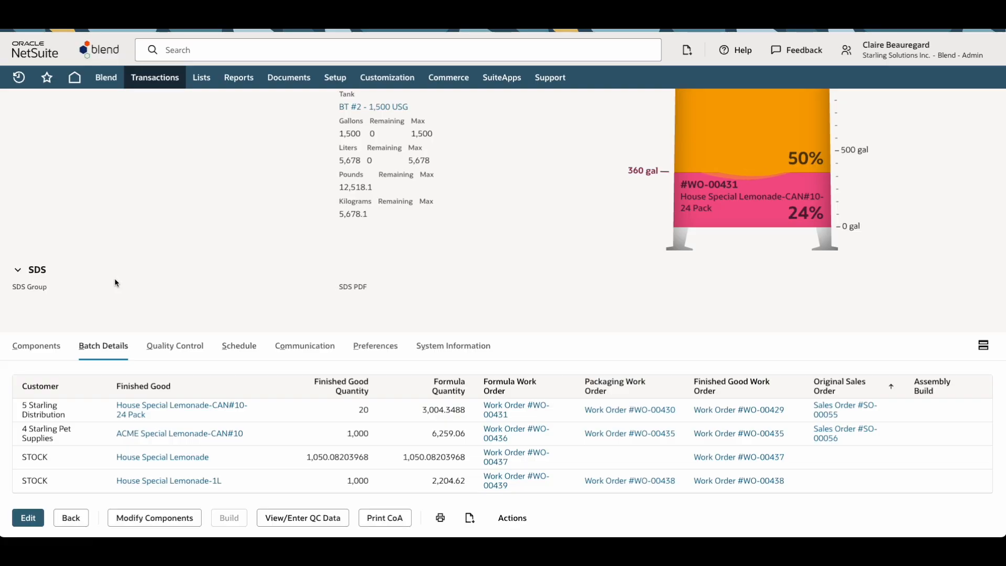
click(245, 349)
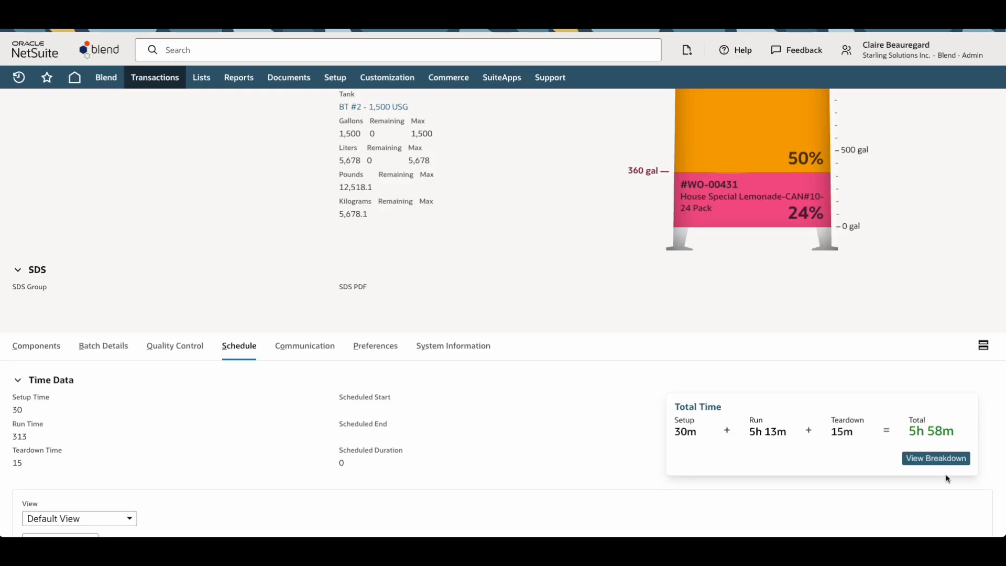
click(936, 458)
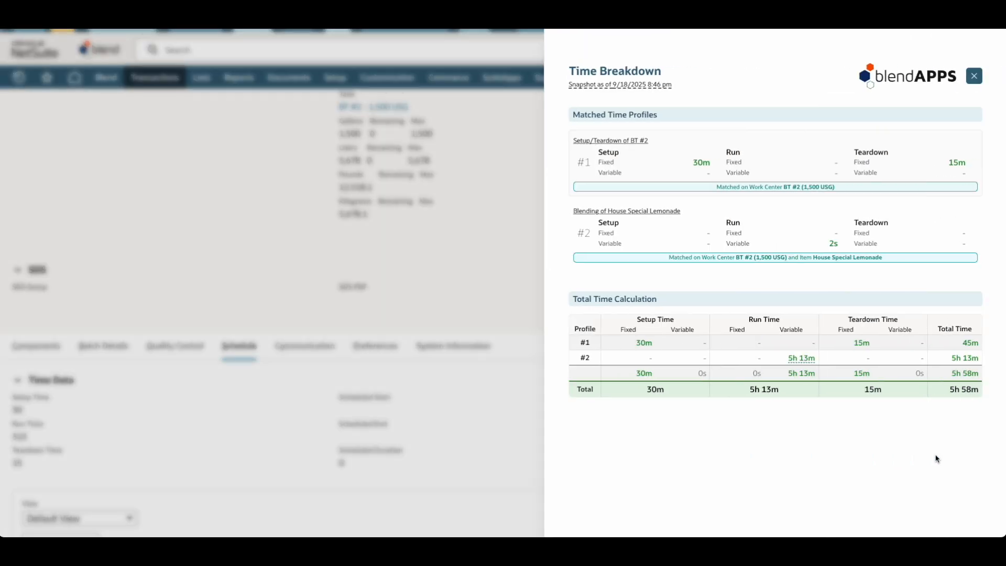
click(975, 77)
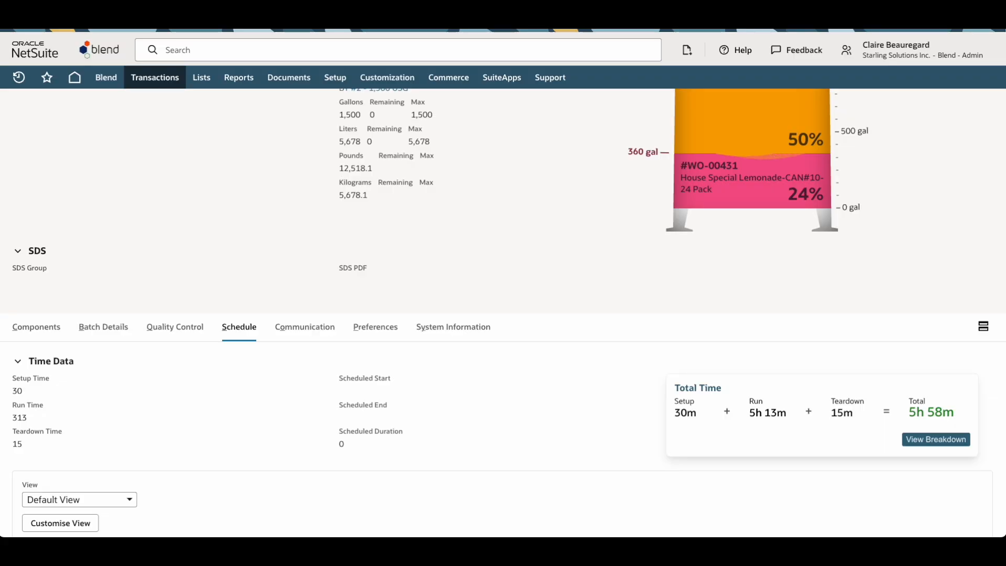
scroll(652, 168, down, 2)
scroll(651, 168, up, 6)
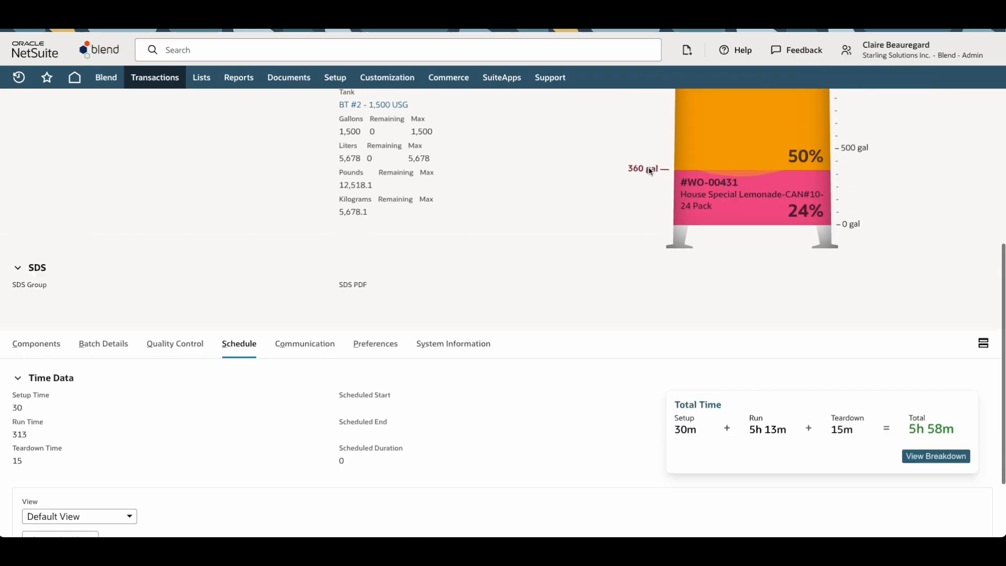
scroll(267, 337, up, 2)
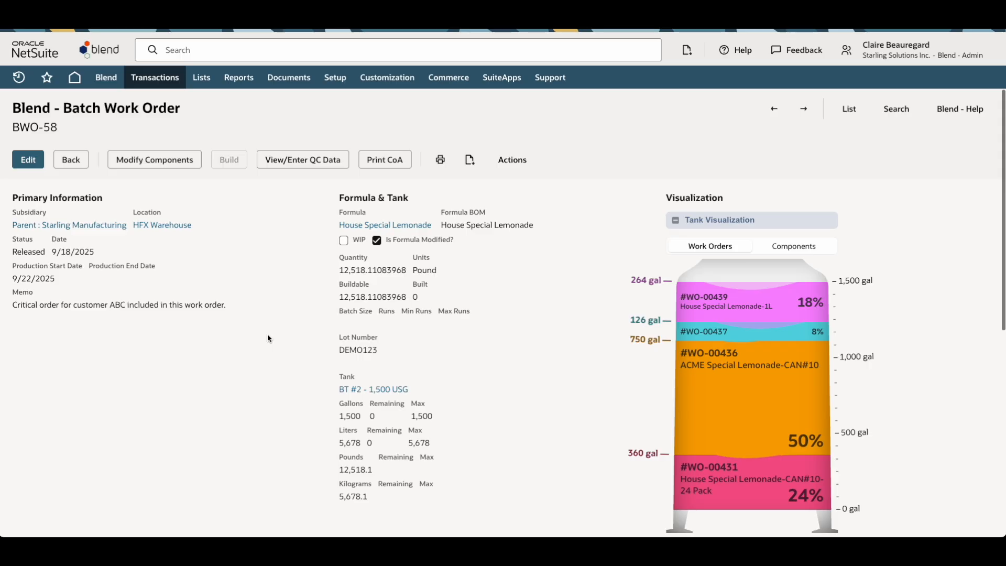
Open the batch's quality control data and enter 14 for Brix and 55 for Temperature
click(304, 159)
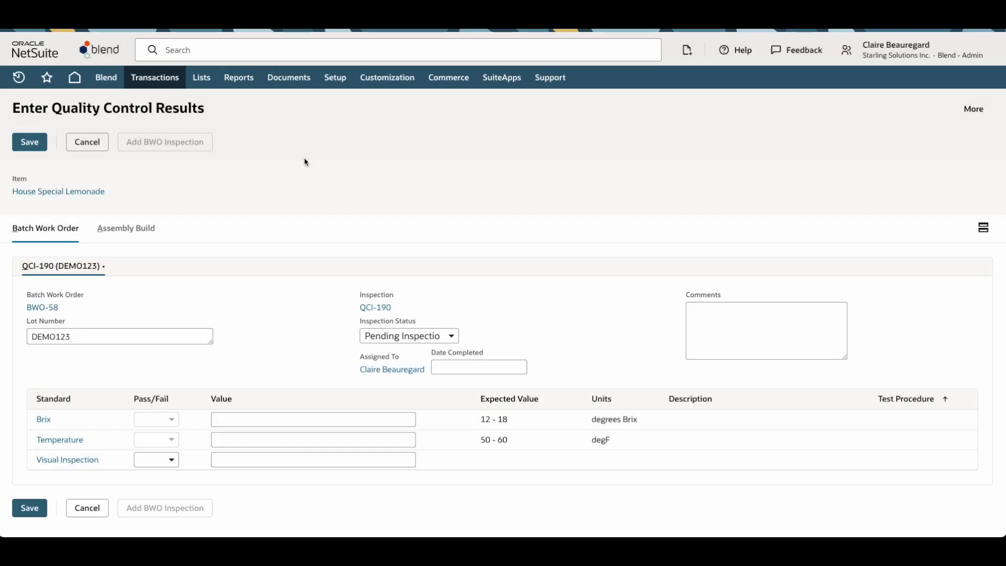
click(255, 418)
text(14)
key(Tab)
key(Tab)
text(55)
key(Tab)
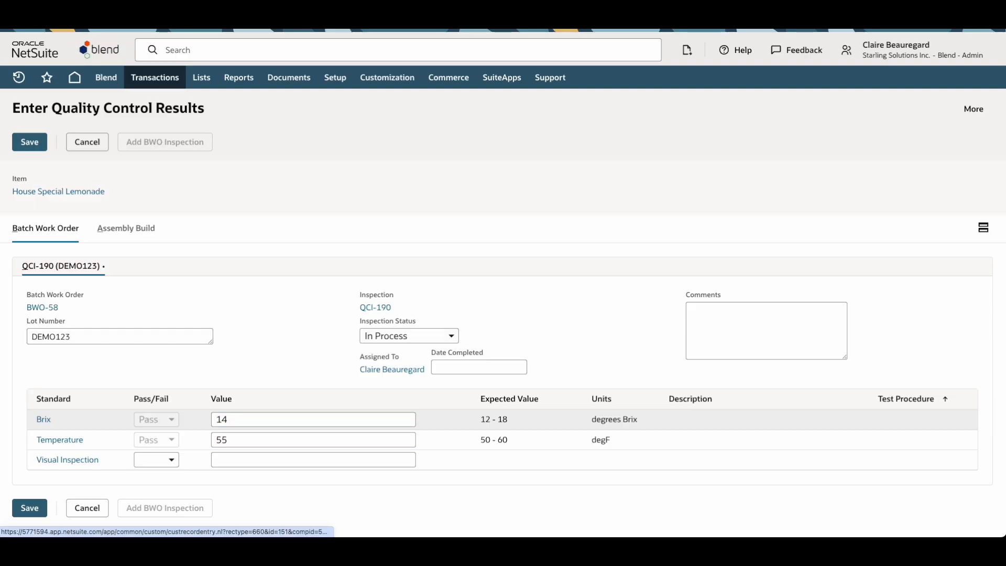
Mark Visual Inspection as Pass, add the comment "QC Passed" and save the quality control results
key(Tab)
key(p)
key(Tab)
click(724, 333)
text(QC Passed)
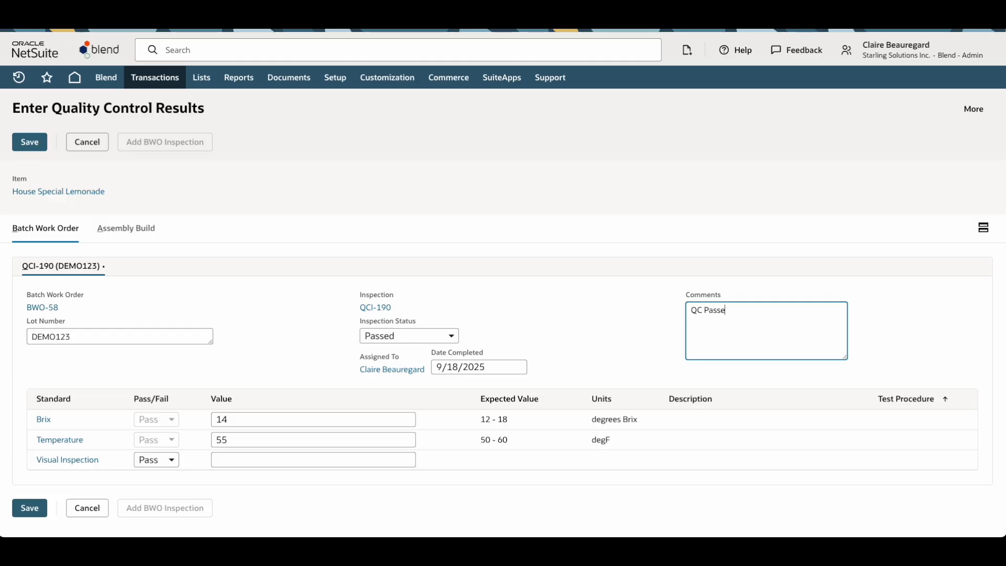
click(45, 146)
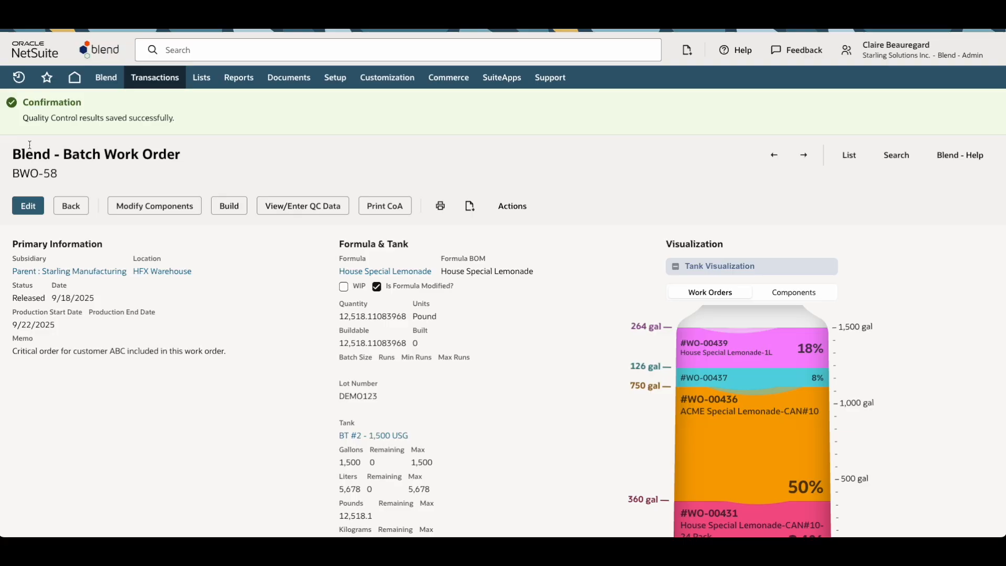
Generate the printable batch work order PDF and review its components, quality control results and packaging work orders
click(440, 205)
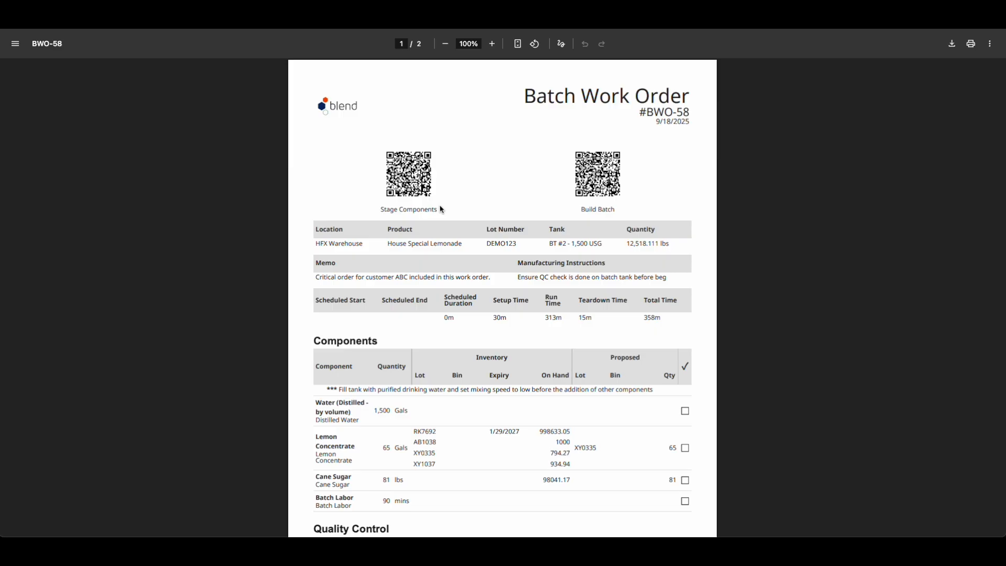
scroll(441, 209, down, 3)
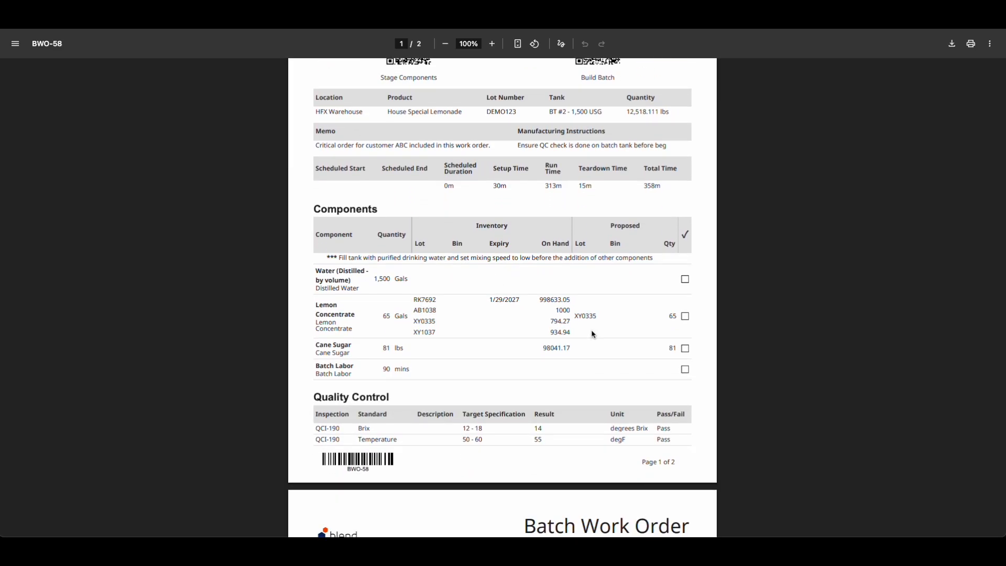
scroll(593, 334, down, 5)
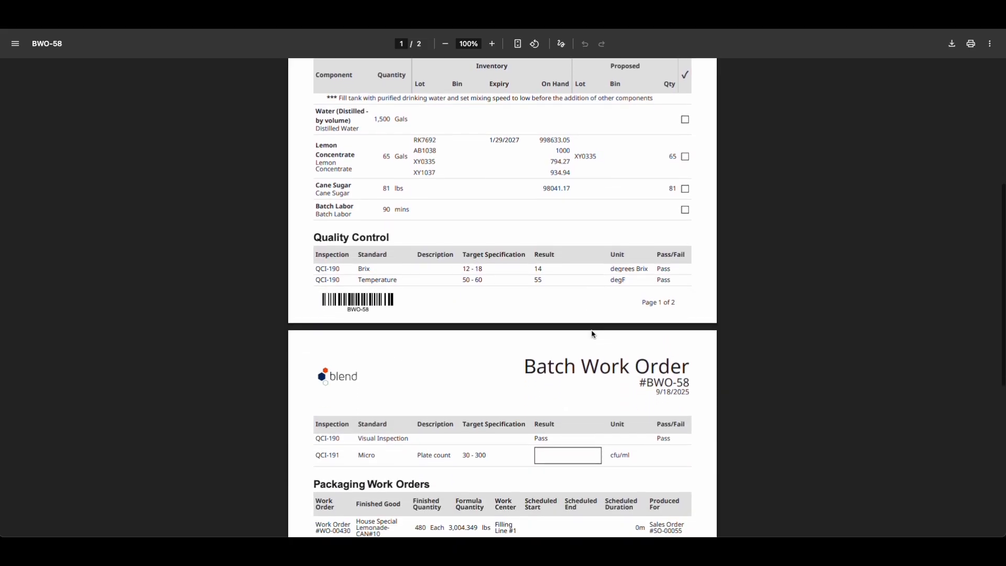
scroll(593, 334, down, 4)
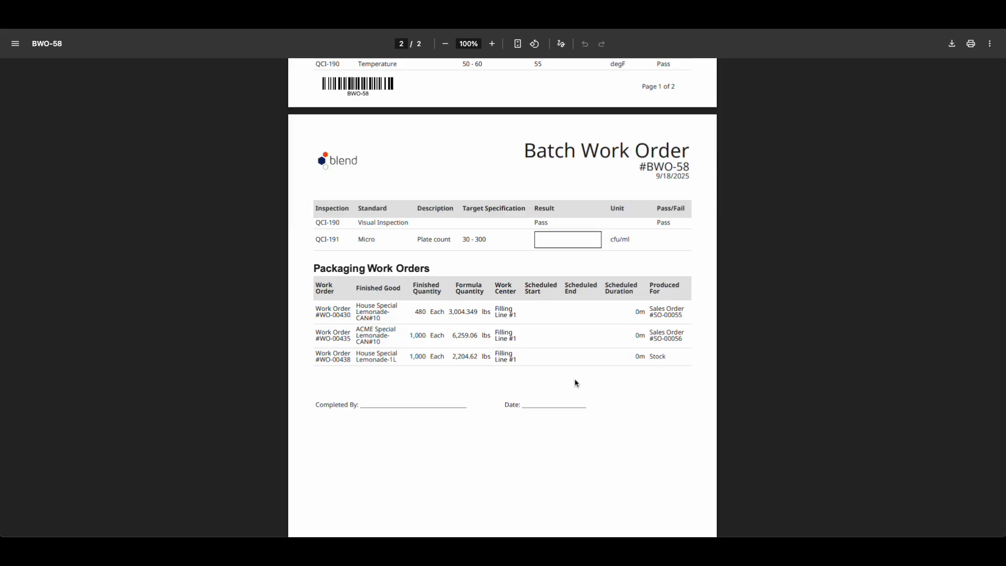
scroll(577, 383, up, 5)
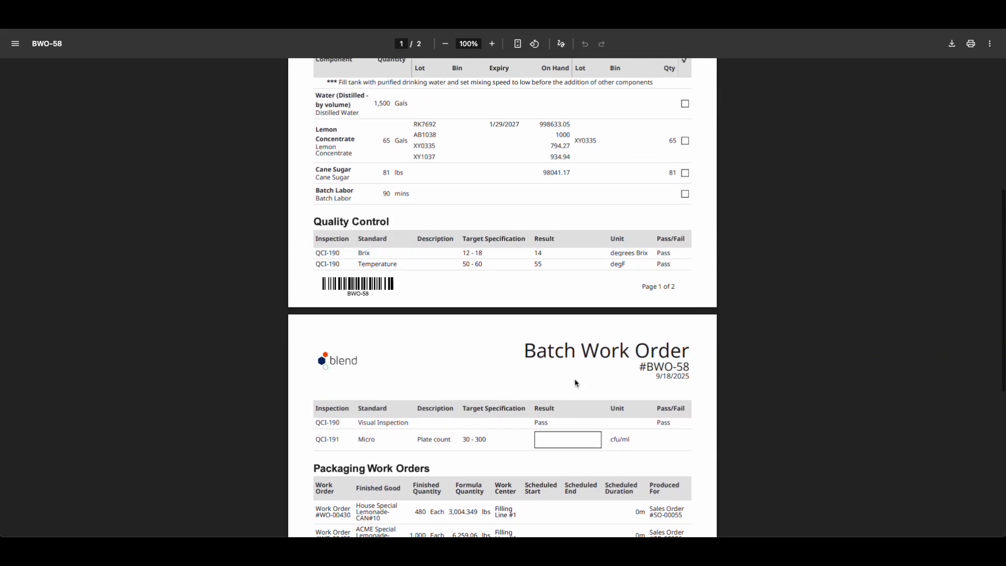
scroll(576, 383, up, 6)
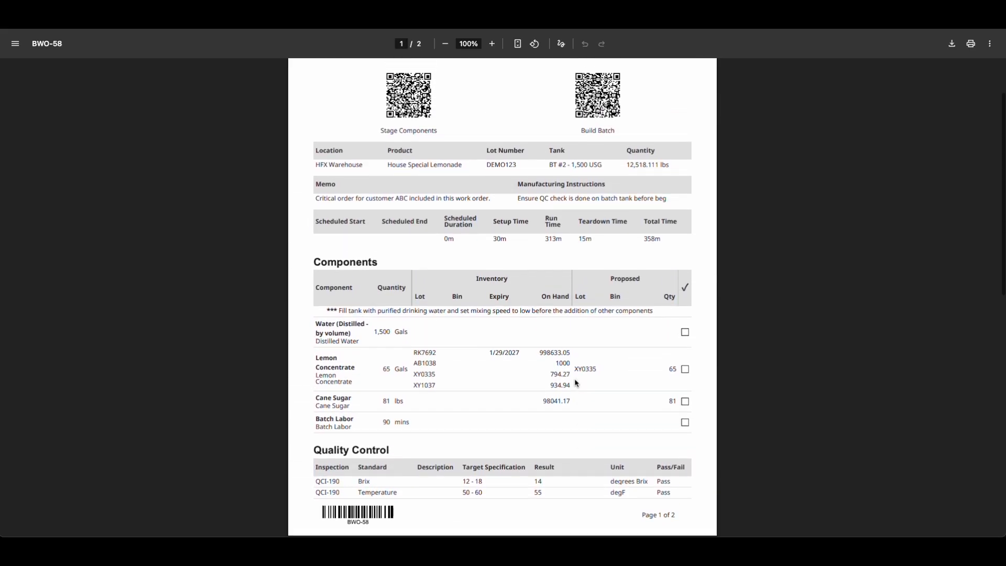
scroll(576, 384, up, 2)
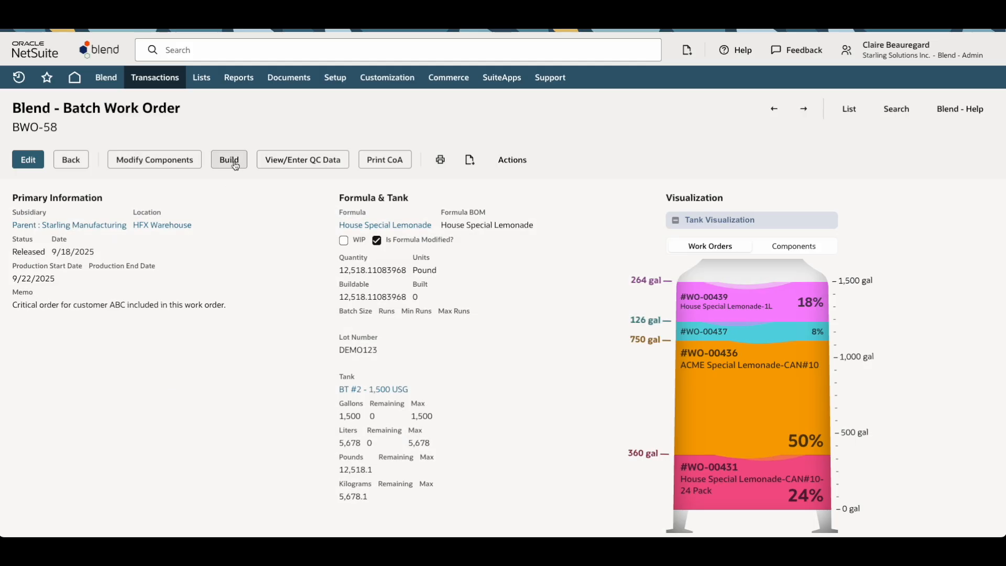
Build the batch work order, assigning 12,518.11083968 pounds to lot DEMO123 in the inventory detail, and save the build
click(234, 160)
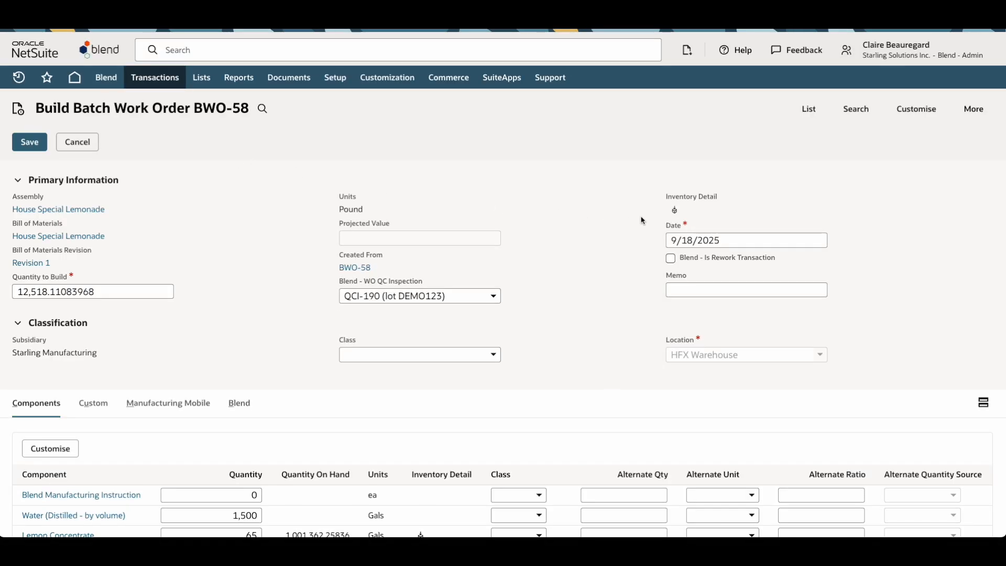
click(676, 211)
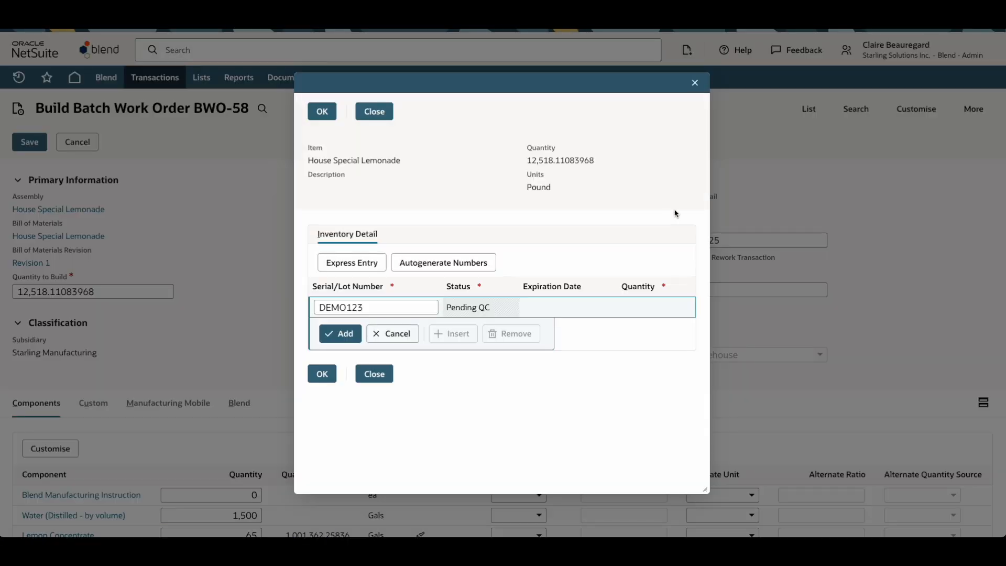
click(642, 307)
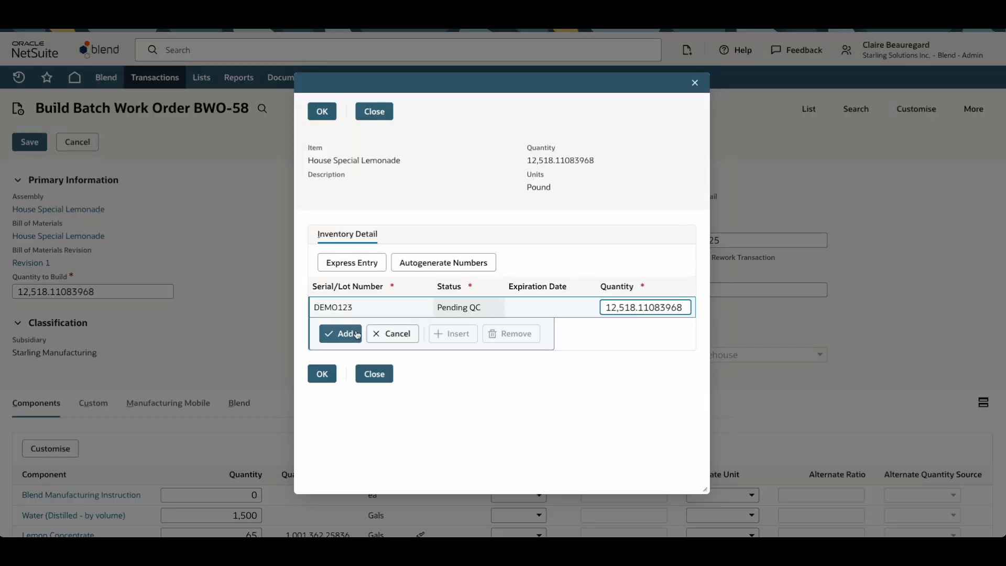
click(340, 334)
click(321, 393)
click(29, 141)
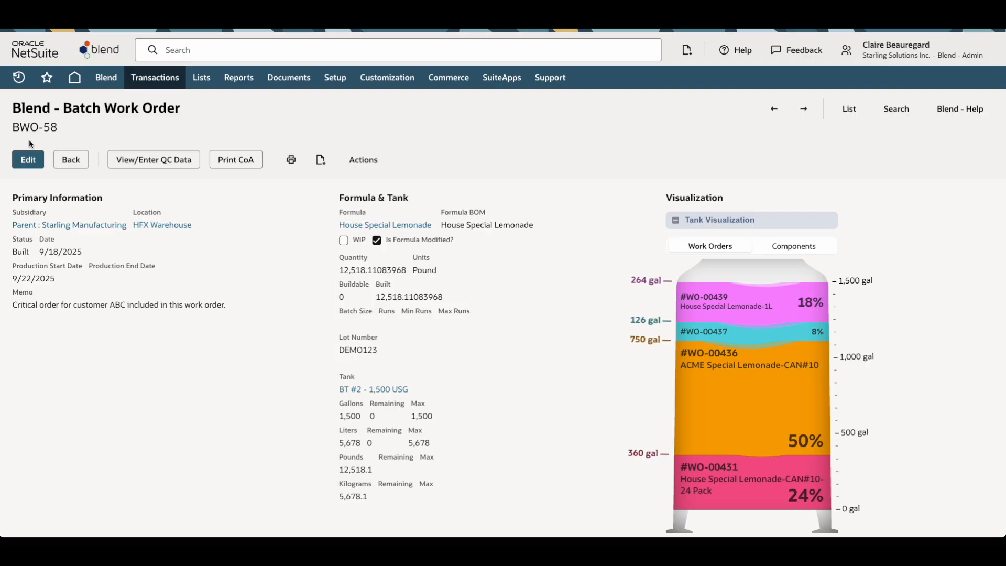
Check the assembly builds linked to each finished good in the built work order's batch details
scroll(110, 451, down, 5)
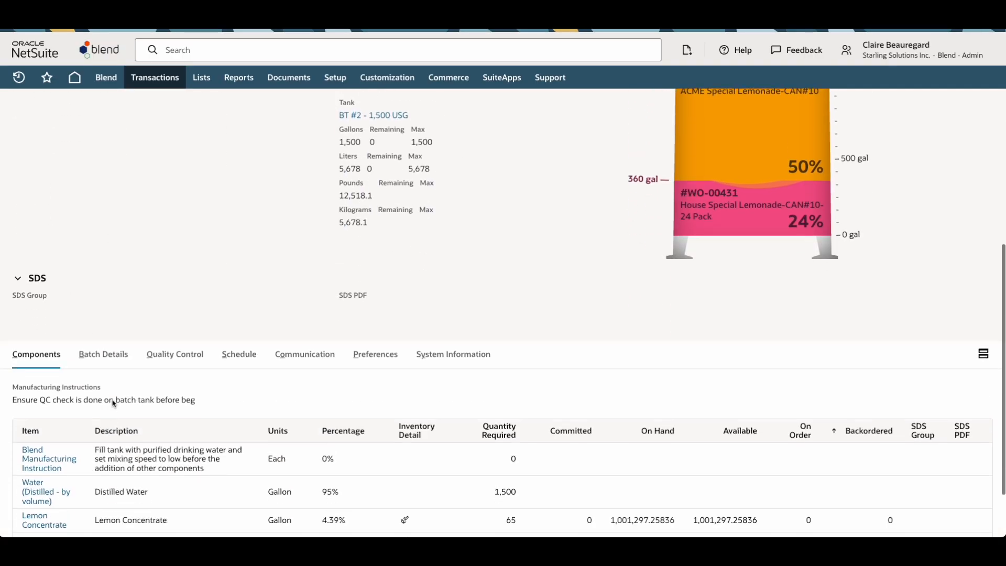
click(104, 355)
scroll(261, 434, down, 1)
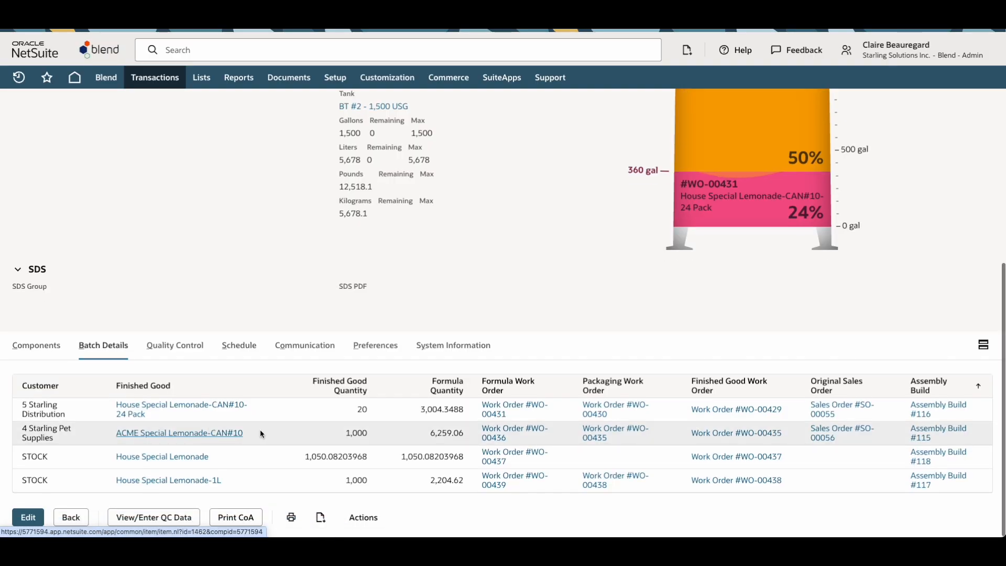